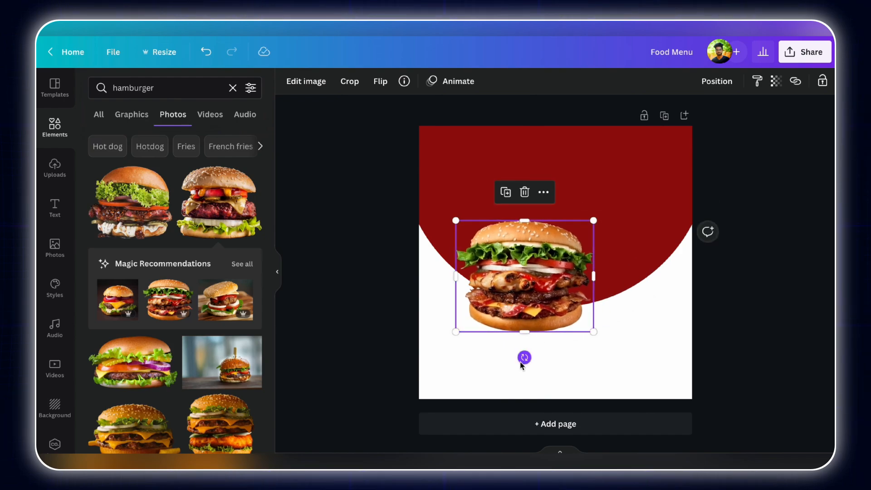
Step: Duplicate the burger photo and arrange the two burgers overlapping side by side at the page centre, tilted in opposite directions
mouse_move(523, 360)
mouse_down()
mouse_move(534, 355)
mouse_move(521, 362)
mouse_up()
key(ctrl+d)
drag(570, 350, 604, 356)
click(561, 292)
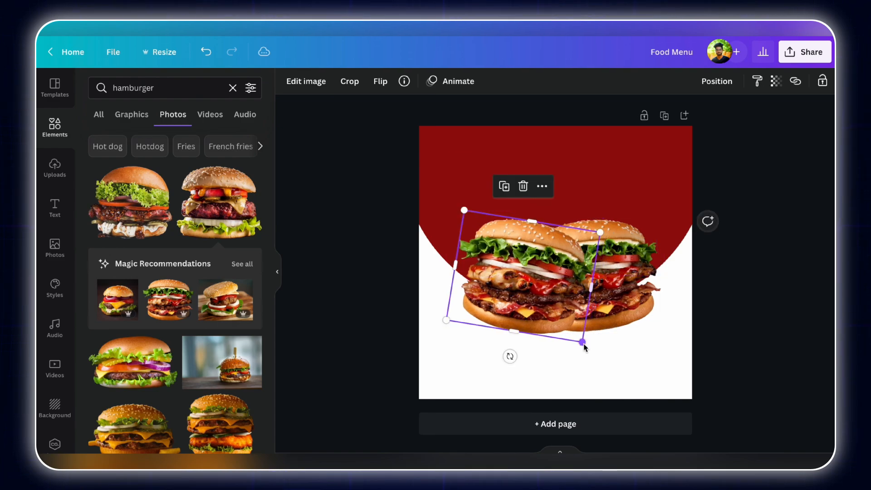
click(649, 295)
drag(668, 320, 676, 324)
key(Escape)
Step: Find a soft "shadow" graphic, then size, tilt and place it beneath the left burger
double_click(133, 88)
text(sh)
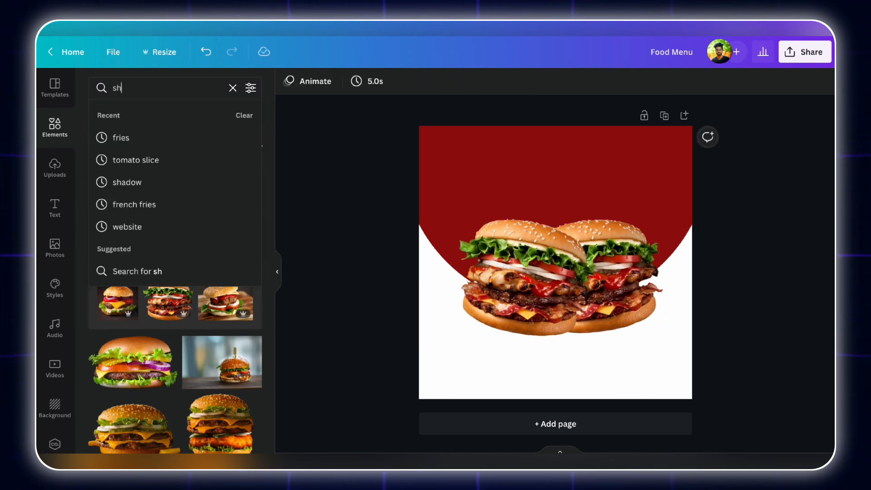
click(127, 181)
click(132, 115)
drag(630, 325, 560, 404)
drag(541, 356, 518, 319)
drag(503, 384, 535, 325)
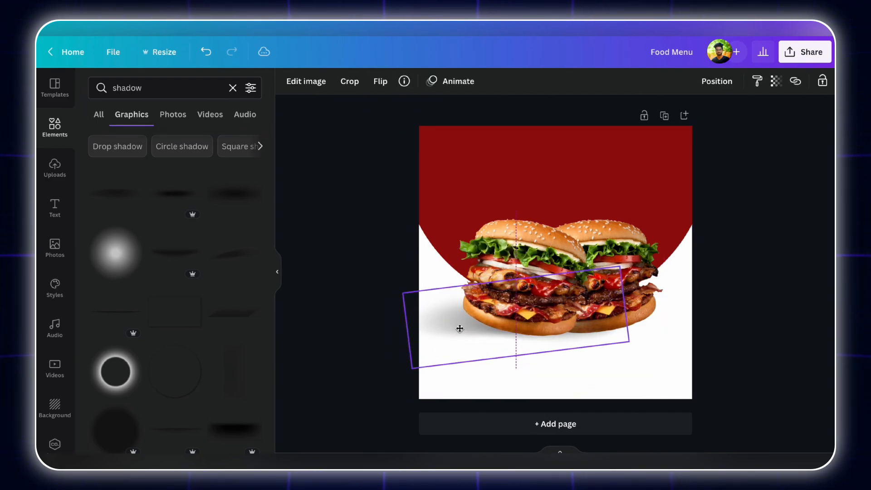
drag(459, 328, 459, 330)
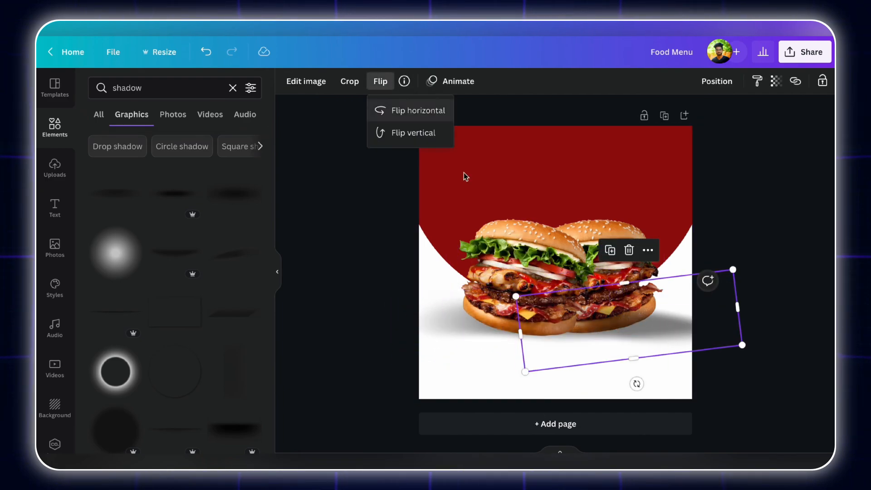
Step: Place a horizontally flipped copy of the shadow beneath the right burger, rotated to sit level
drag(632, 373, 611, 381)
drag(564, 325, 467, 333)
key(ctrl+z)
key(ctrl+z)
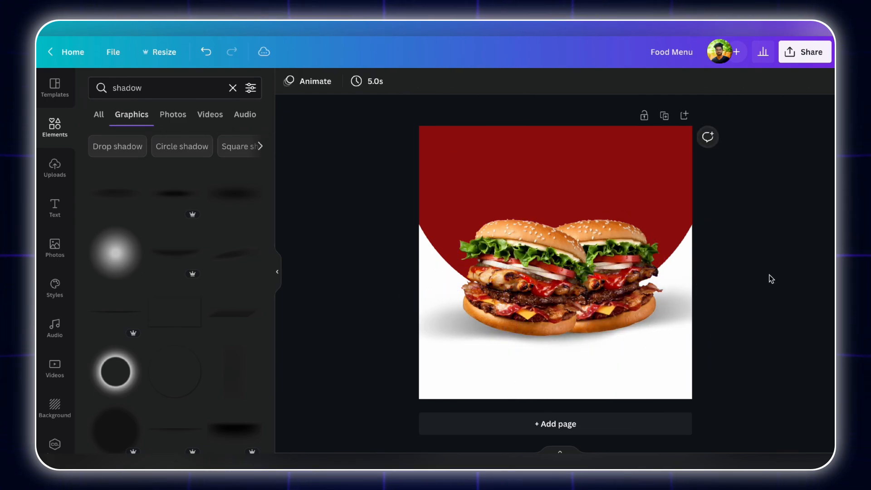
key(ctrl+y)
click(729, 304)
click(511, 342)
drag(635, 334, 593, 335)
key(ctrl+z)
key(ctrl+z)
click(741, 317)
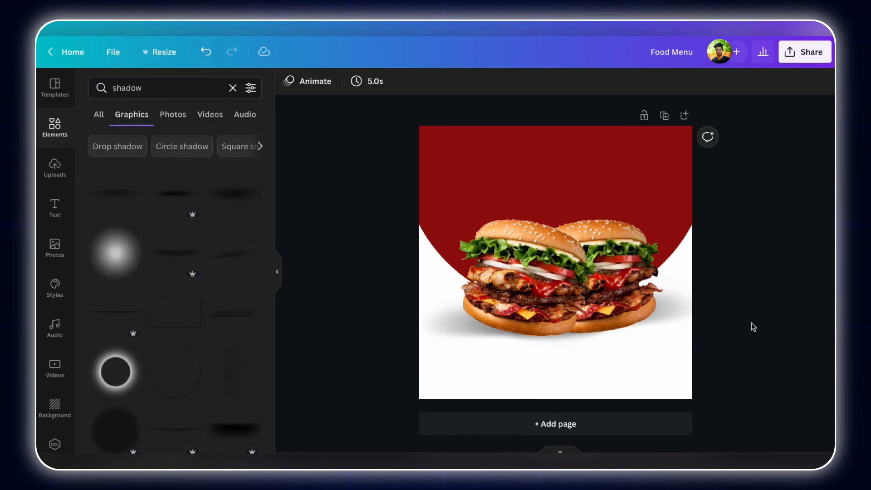
Step: Add a text box reading "Special" in the white area below the burgers
key(t)
drag(584, 249, 629, 364)
double_click(629, 363)
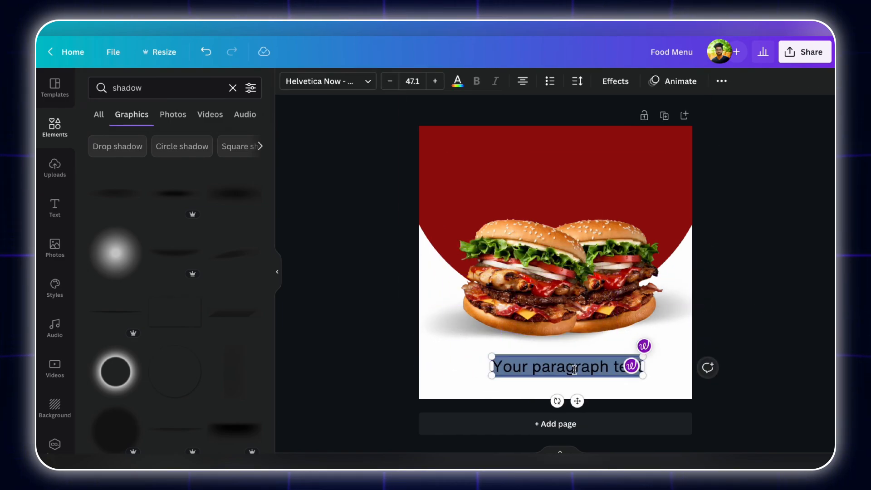
text(Special)
key(Escape)
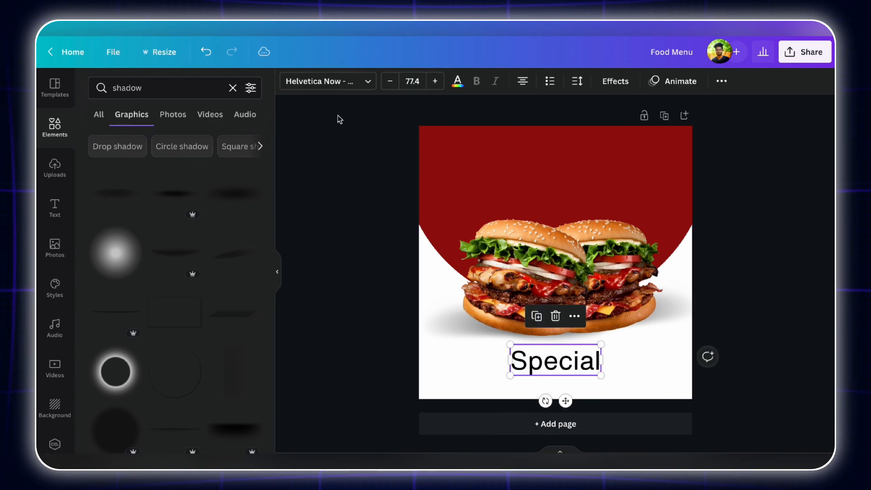
Step: Style the "Special" text in white Pacifico and move it to the top centre of the red shape
click(327, 81)
click(148, 236)
key(Escape)
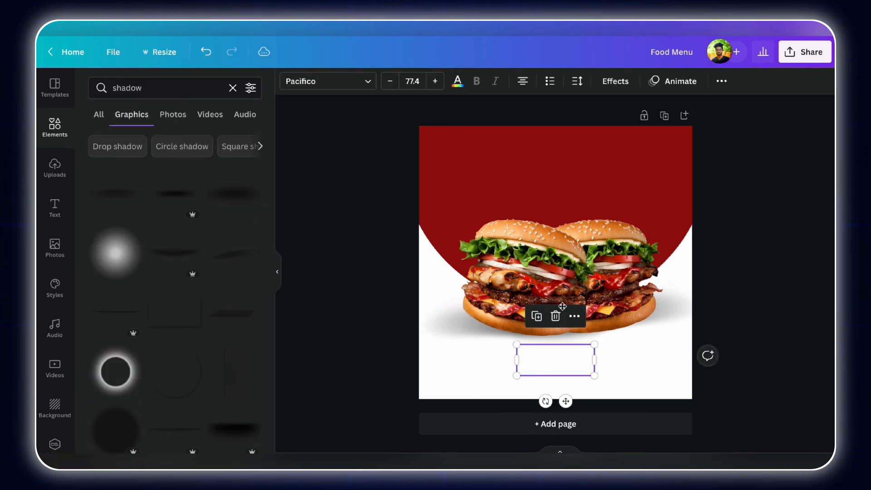
drag(558, 369, 558, 169)
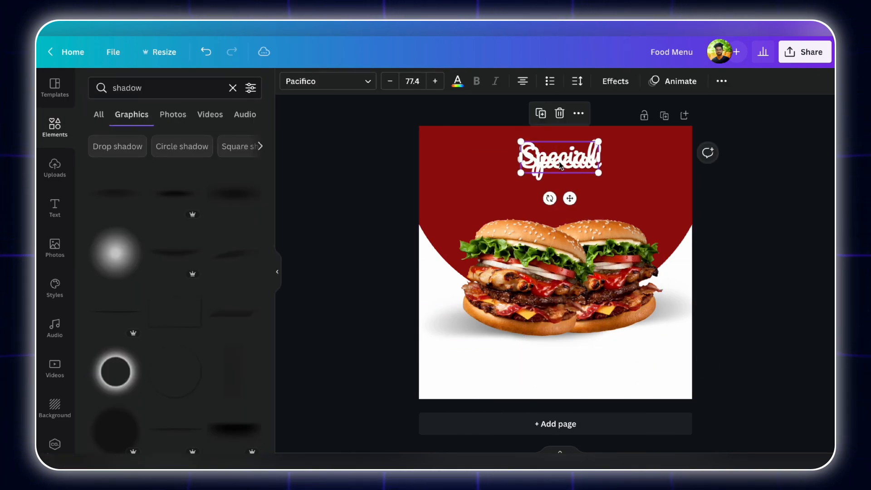
Step: Duplicate the "Special" heading below itself, change the copy to "DELICIOUS" and set its font to Montserrat Extra-Bold
key(ctrl+d)
double_click(556, 189)
text(DELICIOUS)
click(326, 81)
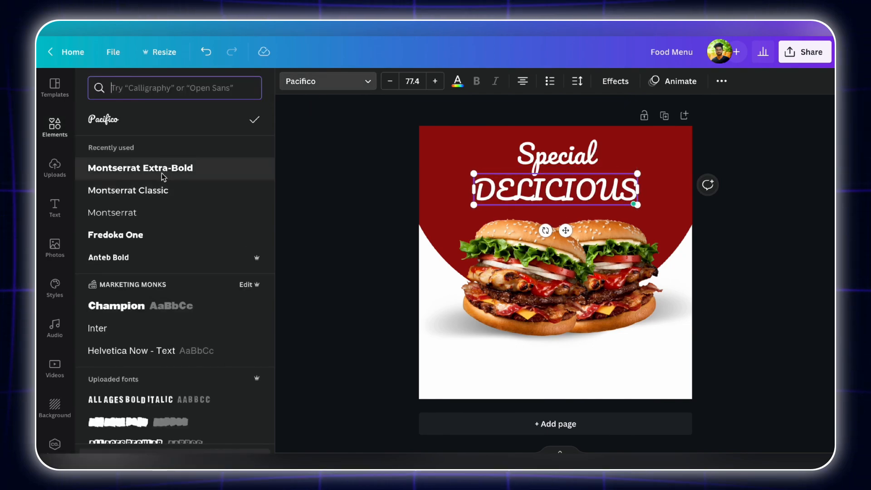
click(156, 167)
key(Escape)
Step: Curve the "DELICIOUS" text into an arch and give it a Shadow effect in a dark colour
click(616, 81)
click(172, 393)
scroll(173, 272, down, 1)
drag(255, 452, 225, 451)
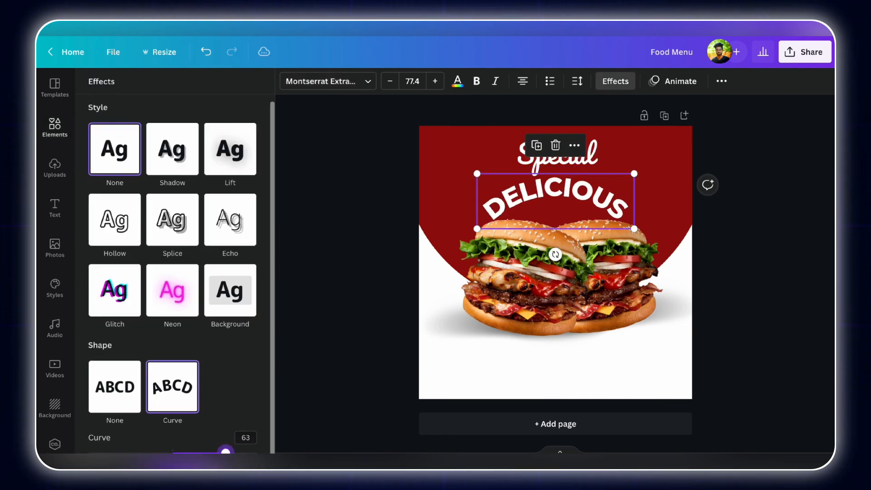
click(172, 149)
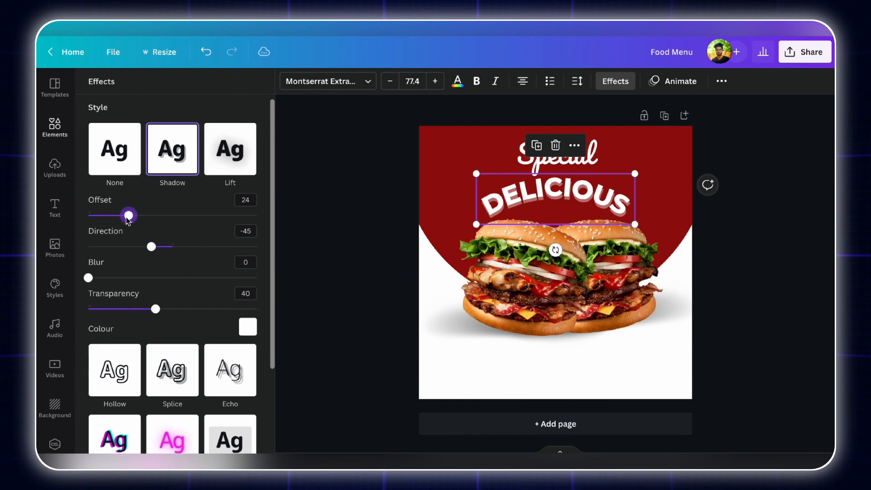
click(247, 327)
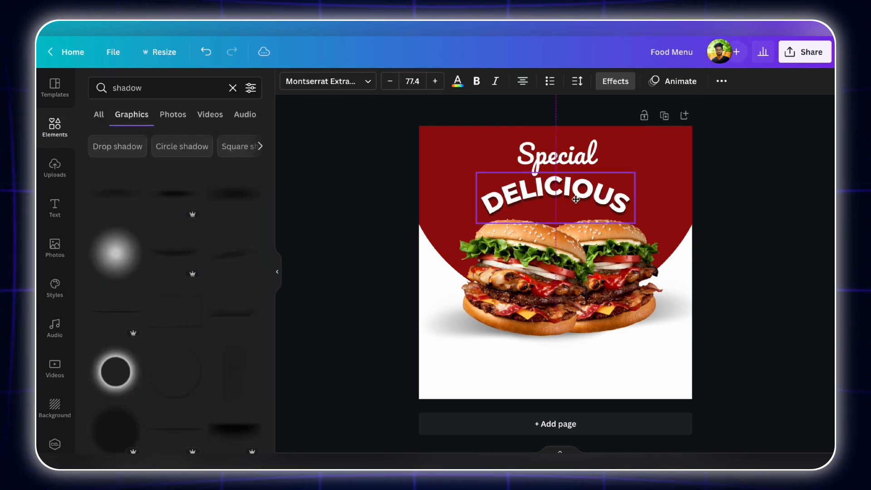
Step: Select both burgers with their shadows and shift them slightly down, centred on the page
click(415, 335)
drag(415, 336, 616, 313)
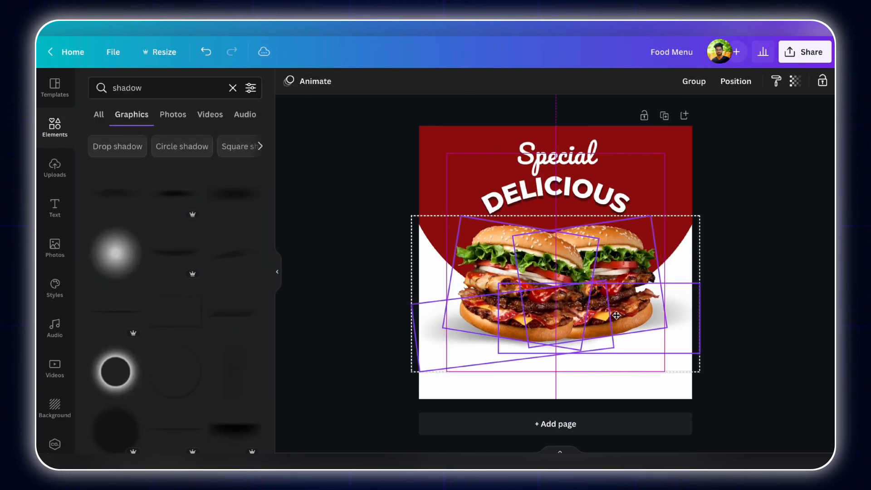
key(Escape)
Step: Find a "SPLASH MARKS" graphic and place it small, white and rotated beside the last letter of "DELICIOUS"
click(175, 89)
text(SPLASH MARKS)
key(Return)
click(115, 161)
drag(560, 295, 497, 249)
click(556, 272)
drag(511, 308, 603, 223)
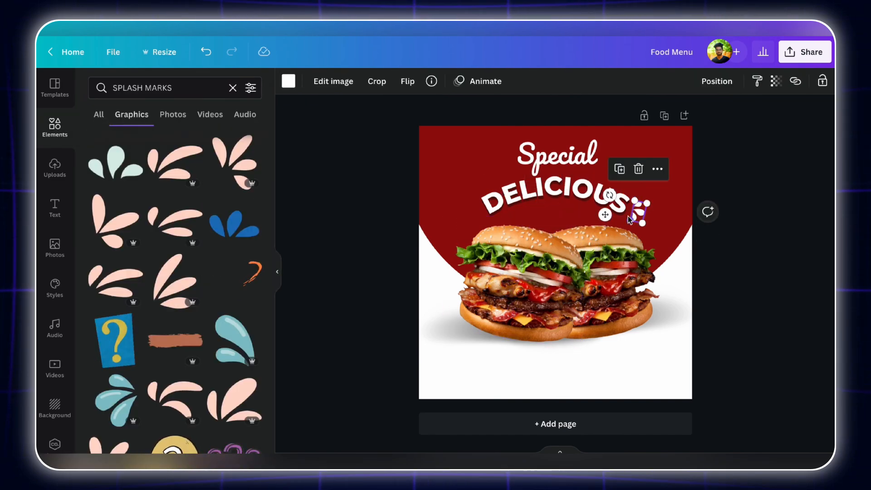
Step: Place a horizontally flipped copy of the splash mark beside the first letter of "DELICIOUS"
click(408, 81)
click(443, 109)
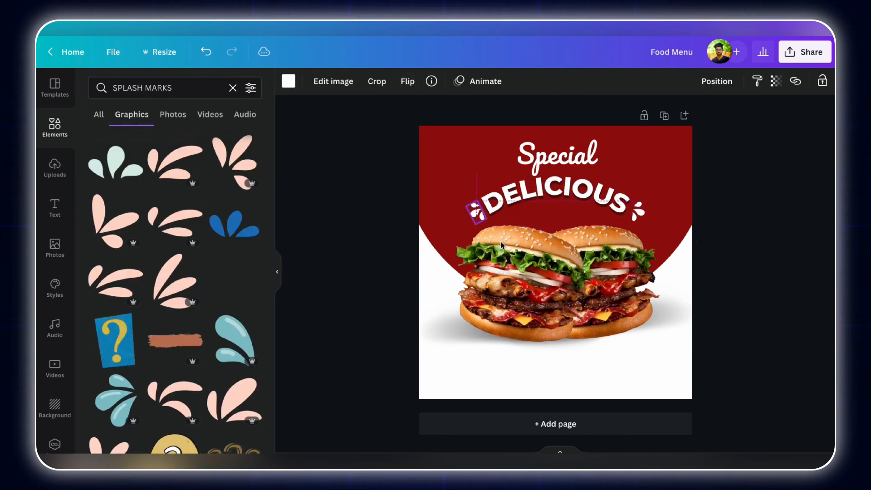
drag(478, 215, 474, 209)
key(Escape)
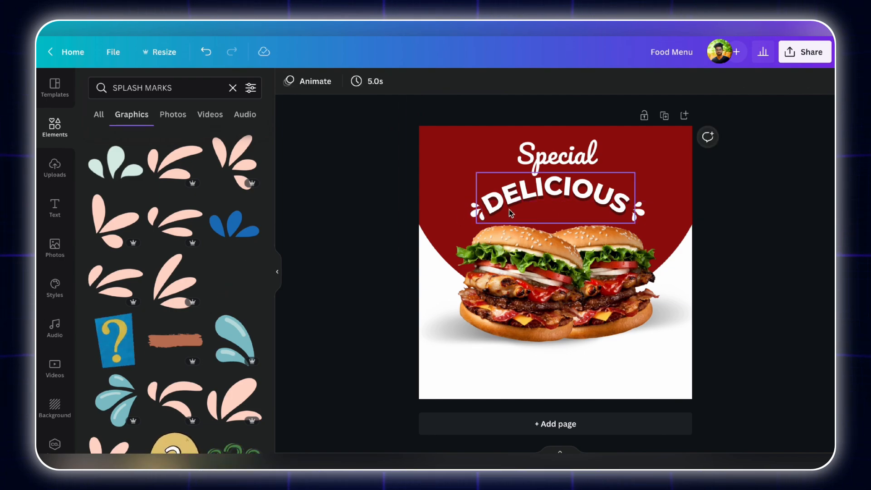
Step: Add a small white "FOOD MENU" line in Montserrat Classic, centred between the arched "DELICIOUS" and the burgers
click(677, 235)
text(tFOOD MENU)
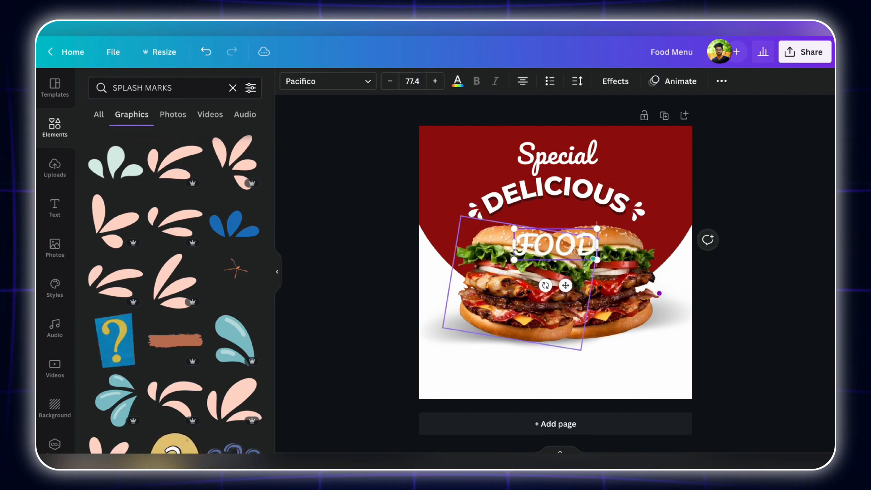
click(326, 81)
click(341, 265)
click(490, 247)
drag(471, 259, 591, 240)
drag(625, 267, 565, 243)
click(821, 285)
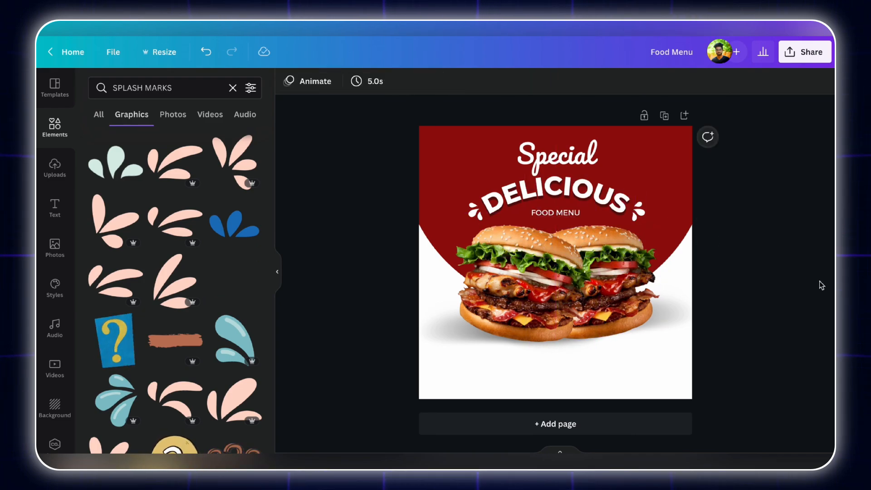
Step: Find a round "PHONE" icon, colour it dark red and place it small in the page's lower-left corner
triple_click(125, 88)
text(PHONE)
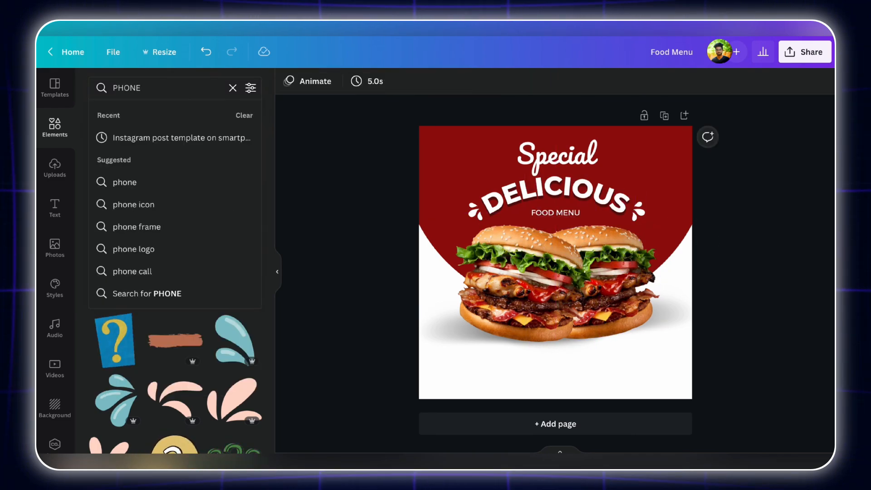
key(Return)
click(188, 350)
drag(539, 283, 453, 361)
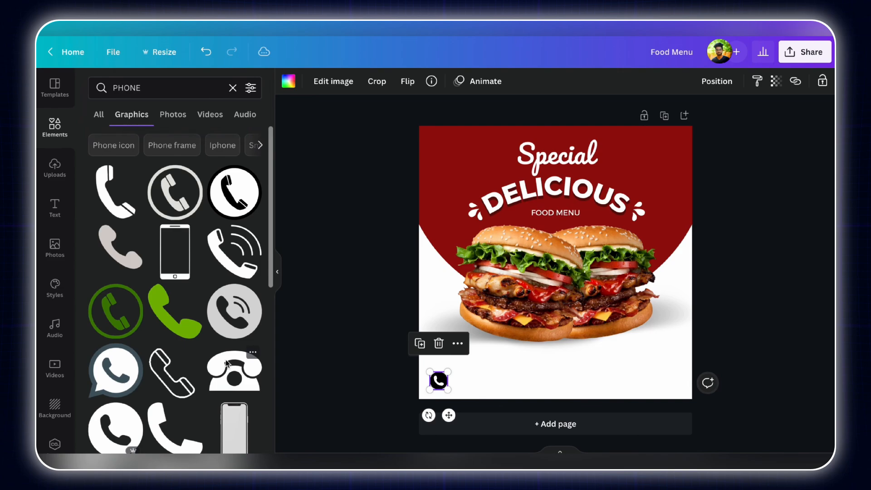
scroll(175, 290, down, 2)
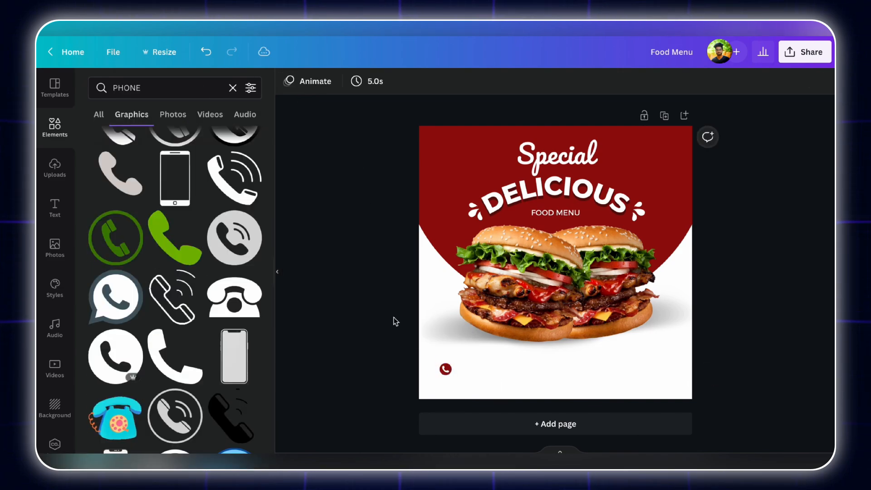
click(440, 371)
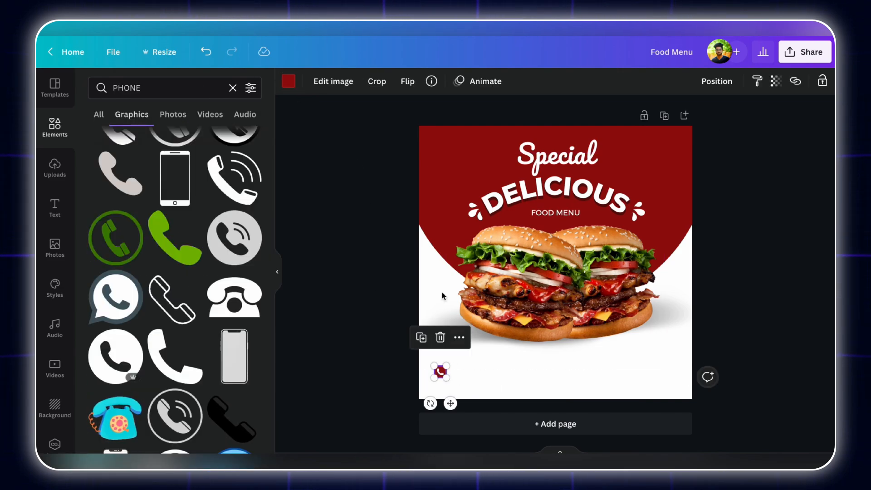
Step: Find a "website" globe icon, colour it dark red and place it at matching size directly below the phone icon
triple_click(148, 88)
text(WEBS)
click(146, 137)
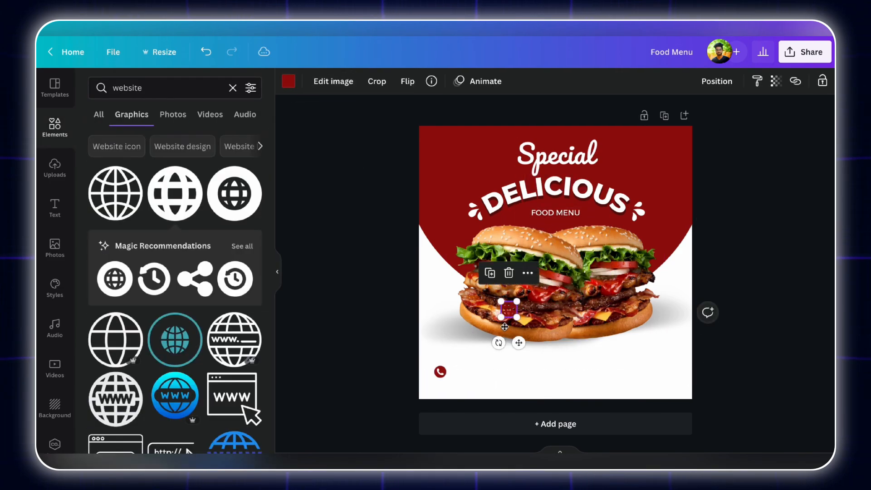
drag(505, 326, 451, 388)
click(277, 272)
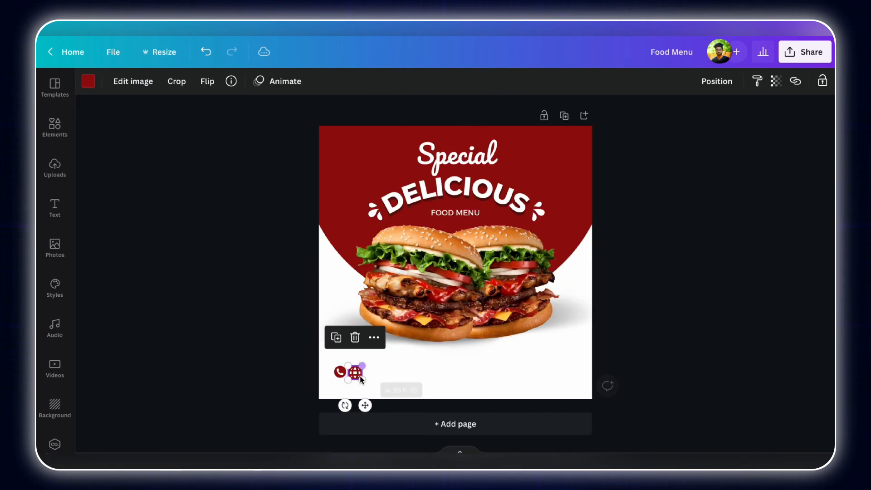
drag(353, 369, 340, 388)
Step: Add a small black Montserrat Classic text line beside the phone icon and enter the contact phone number
key(t)
click(130, 81)
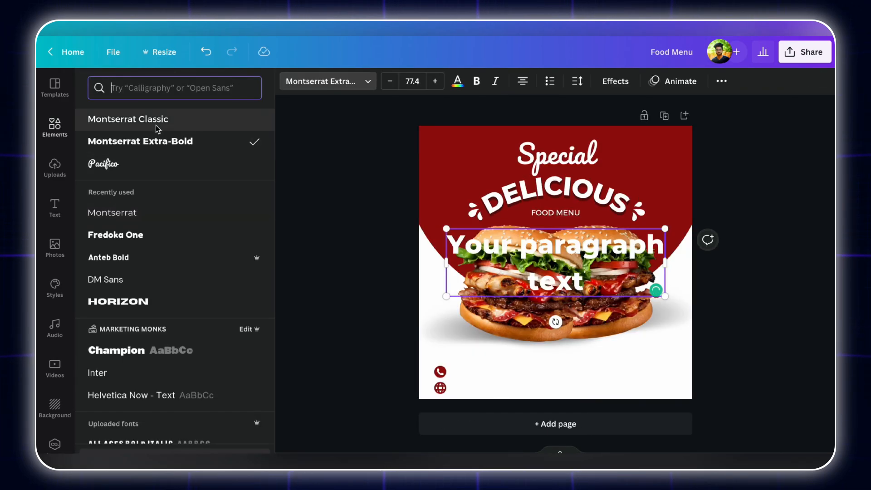
click(155, 116)
drag(443, 247, 397, 367)
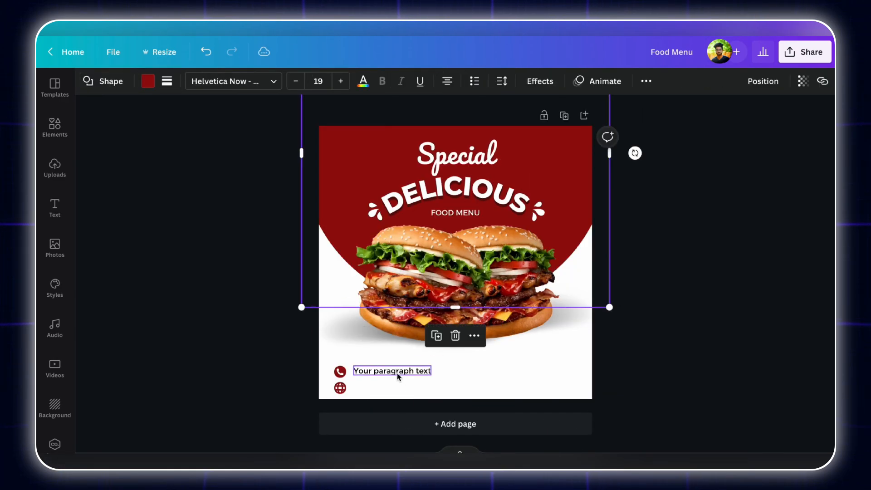
triple_click(396, 373)
text(+123-456-7890)
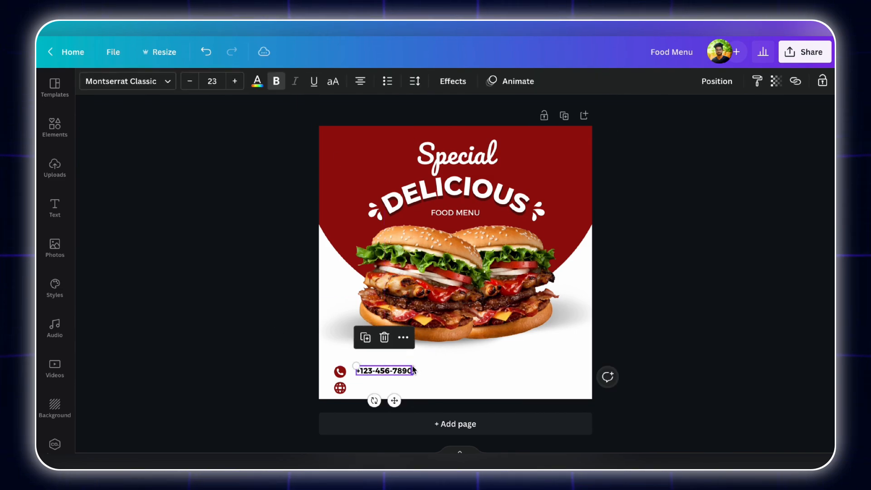
Step: Set the phone number's font size to 21 and align it with the phone icon
click(212, 81)
click(217, 264)
click(367, 360)
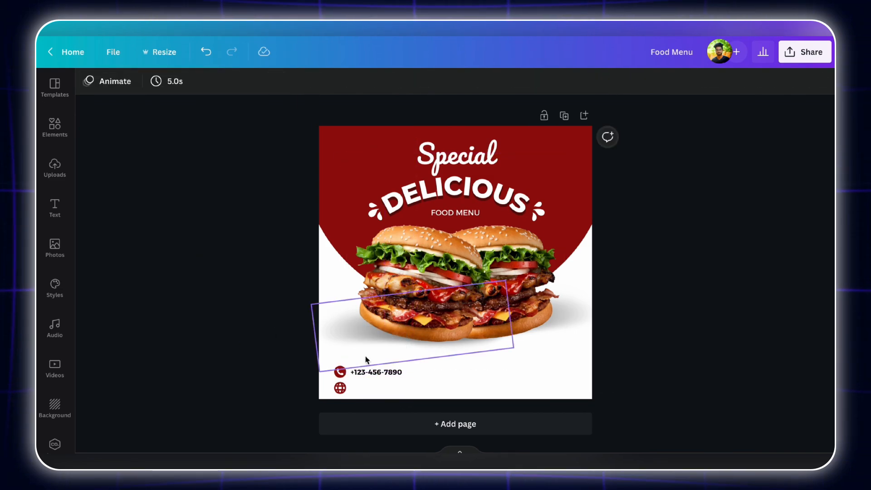
click(372, 372)
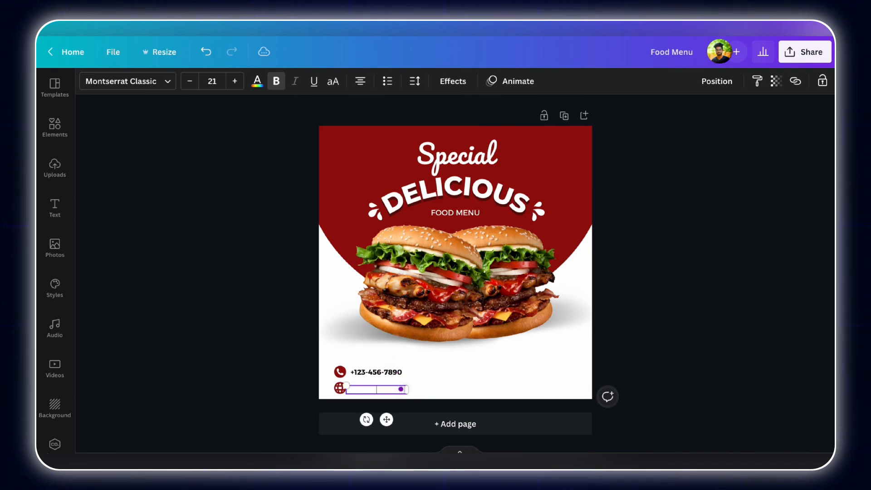
mouse_move(401, 390)
mouse_down()
mouse_move(422, 399)
mouse_move(397, 388)
mouse_up()
click(284, 365)
click(214, 311)
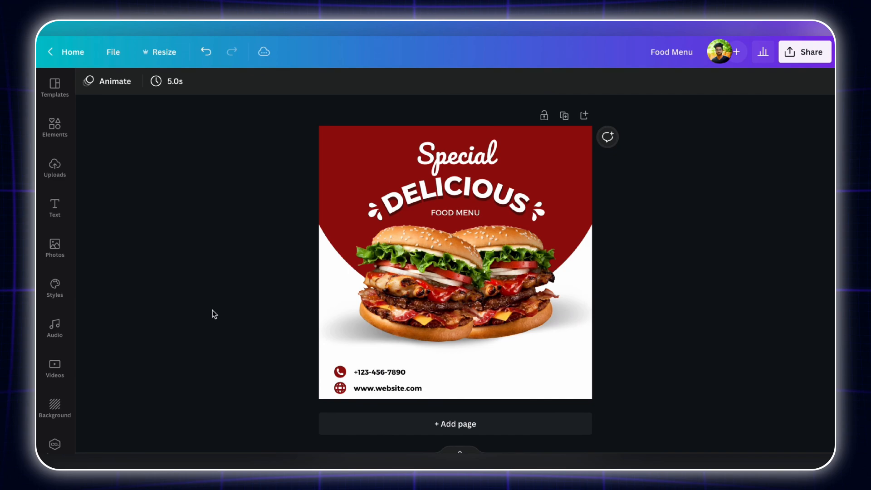
drag(214, 312, 392, 407)
click(298, 380)
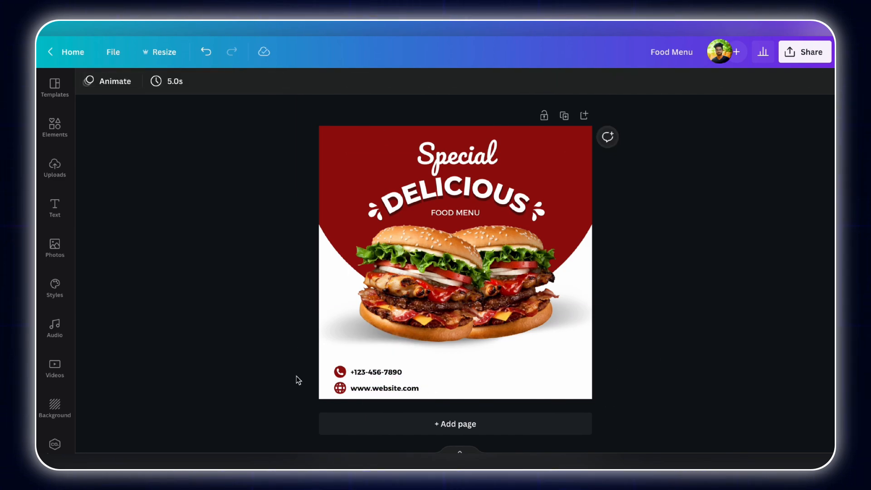
Step: Find a hamburger photo and place it as a small thumbnail below the two large burgers
click(54, 127)
text(ham)
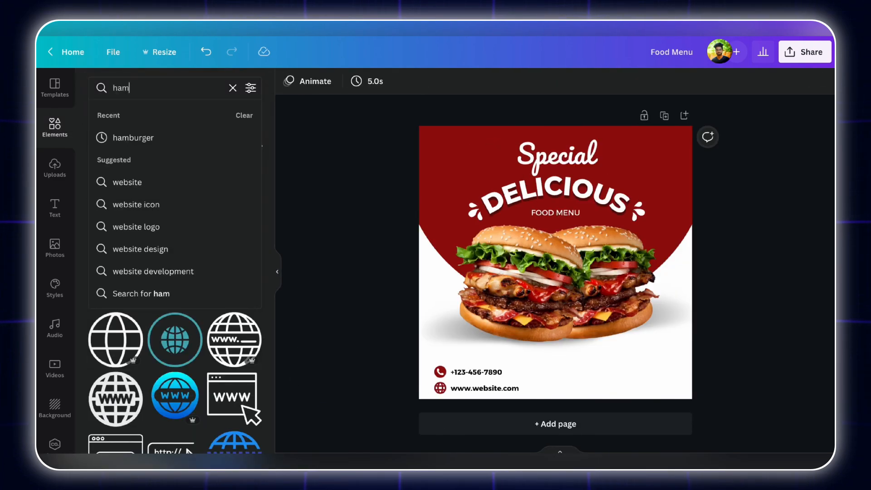
click(129, 136)
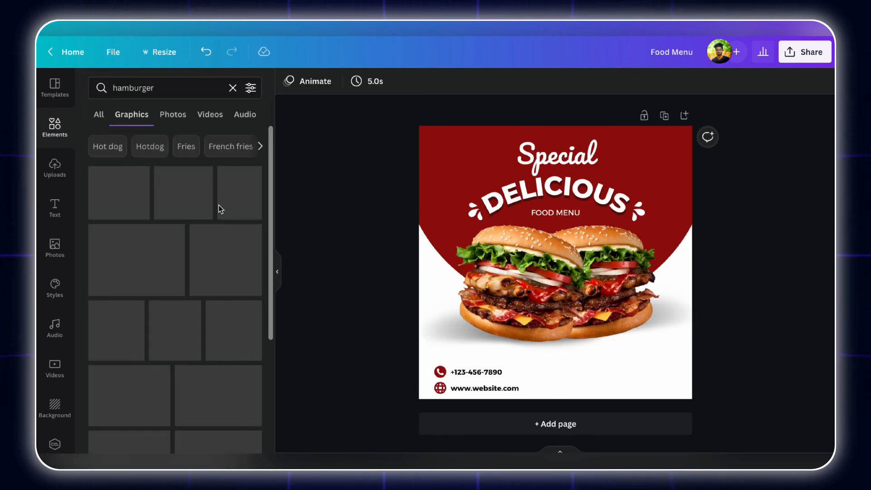
click(173, 114)
click(131, 202)
drag(447, 169, 633, 355)
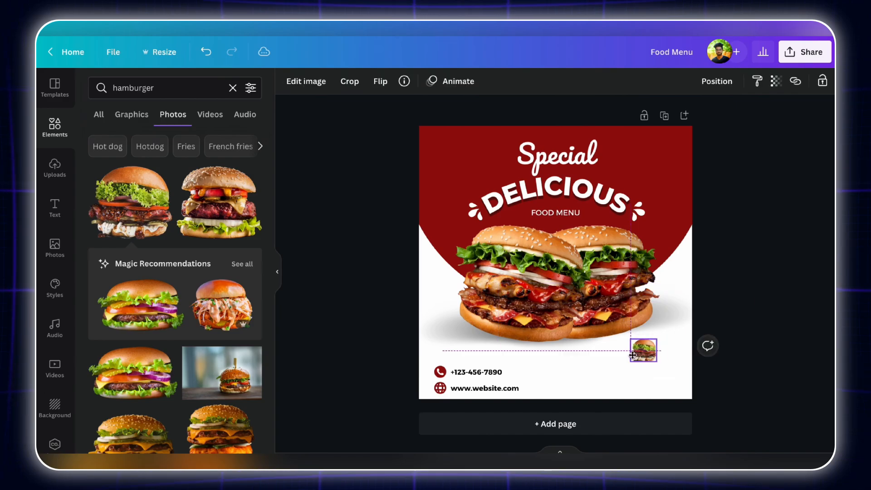
Step: Find a "french fries" photo, shrink it to thumbnail size and place it beside the small burger
text(French fries)
key(Return)
click(117, 194)
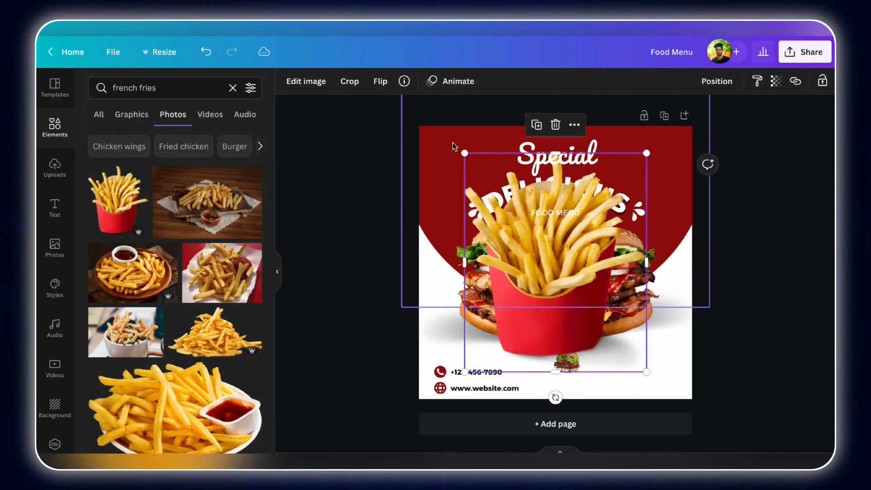
click(277, 271)
drag(461, 145, 522, 313)
drag(538, 345, 322, 312)
click(630, 307)
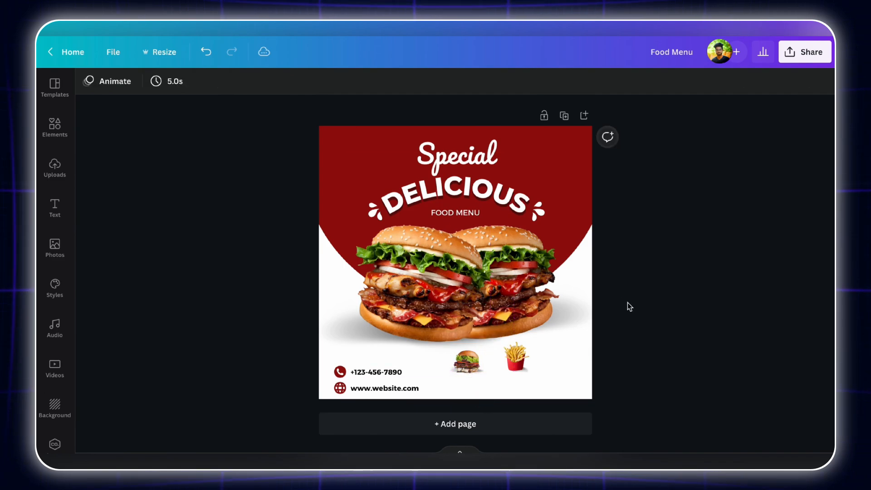
key(Escape)
Step: Level the fries with the small burger and caption the two thumbnails "Double Burger" and "French Fries"
click(516, 356)
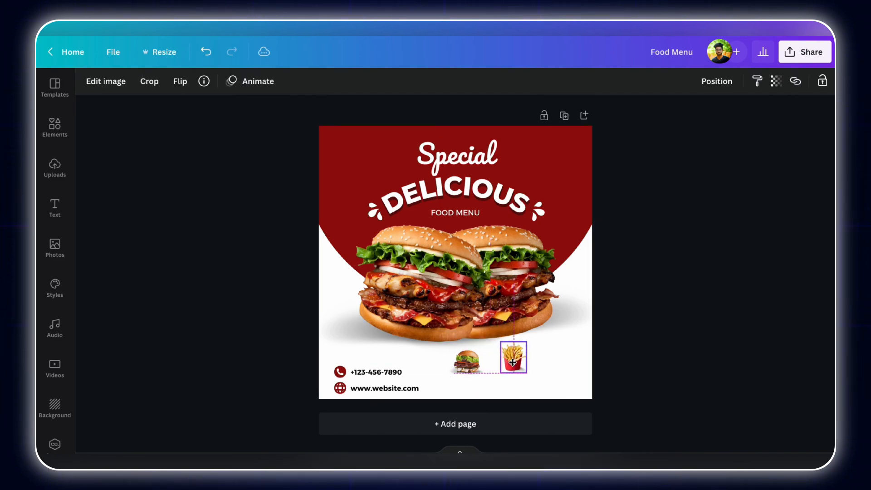
drag(385, 388, 527, 356)
double_click(471, 381)
key(Escape)
text(ies)
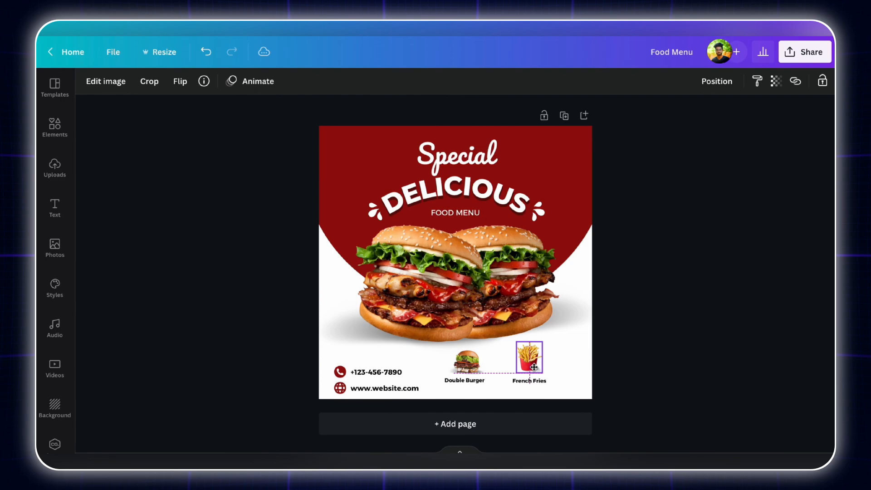
Step: Add the description "Made using fresh, natural, and delicious ingredients" under "Double Burger" in small Montserrat Classic with tightened line spacing
click(462, 381)
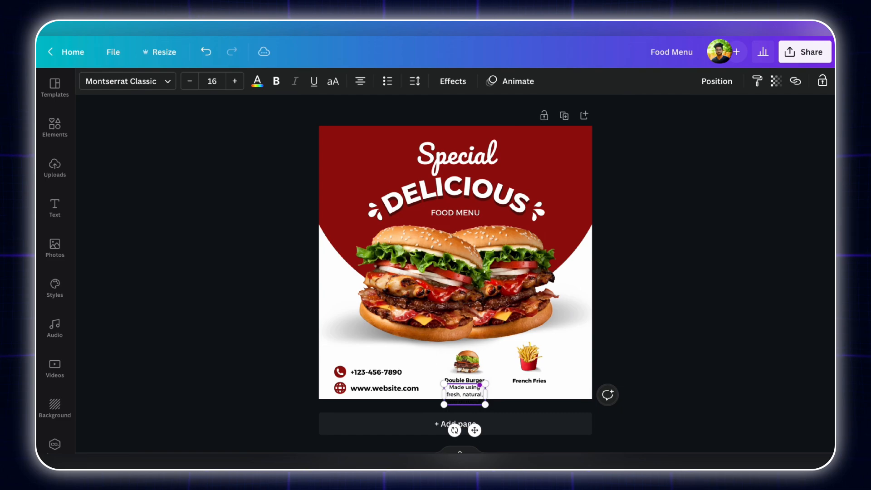
mouse_move(488, 396)
mouse_down()
mouse_move(530, 393)
mouse_move(472, 392)
mouse_up()
click(414, 81)
drag(484, 162, 467, 162)
click(655, 294)
scroll(655, 294, up, 5)
scroll(536, 418, down, 5)
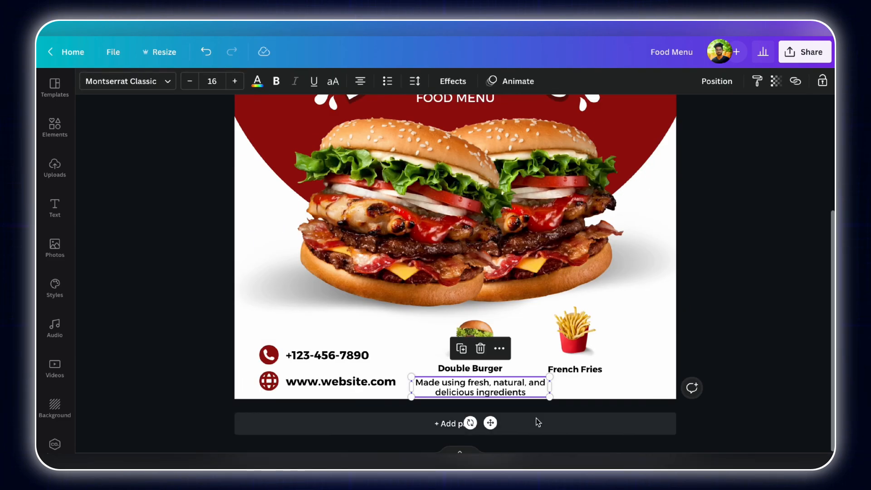
drag(550, 399, 518, 393)
Step: Duplicate the burger description under "French Fries" and change it to "Made using fresh, and delicious ingredients"
drag(488, 389, 578, 348)
click(470, 386)
key(ctrl+d)
click(634, 371)
click(572, 382)
click(584, 370)
Step: Align the burger and fries thumbnails with their captions and descriptions as two evenly placed menu items
drag(636, 317, 567, 385)
drag(575, 352, 567, 351)
drag(417, 318, 499, 386)
drag(470, 344, 470, 341)
click(558, 371)
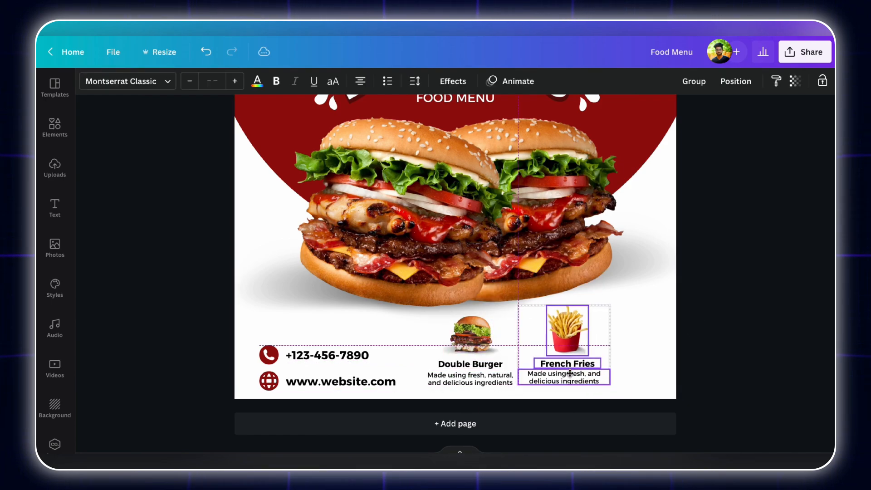
Step: Set the font size of the phone number and website lines to 18
scroll(686, 327, down, 3)
click(657, 292)
click(361, 359)
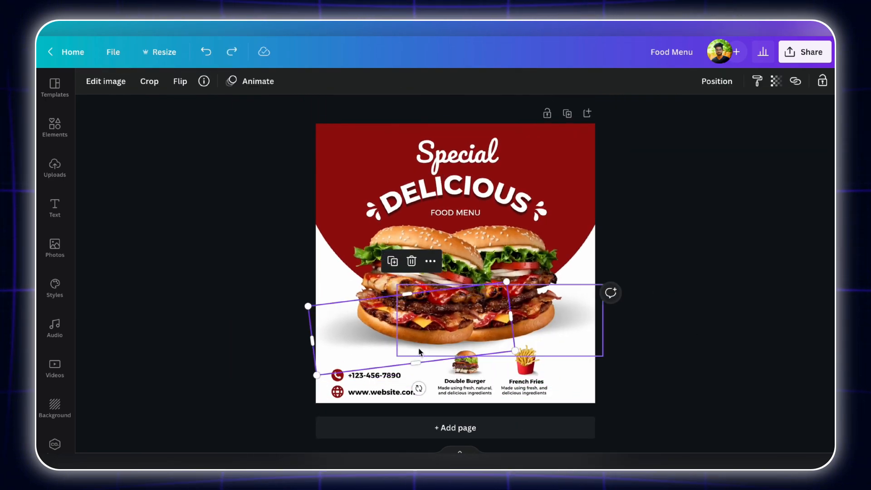
click(376, 376)
click(214, 81)
click(223, 204)
click(382, 392)
click(214, 82)
click(222, 204)
click(277, 308)
click(366, 393)
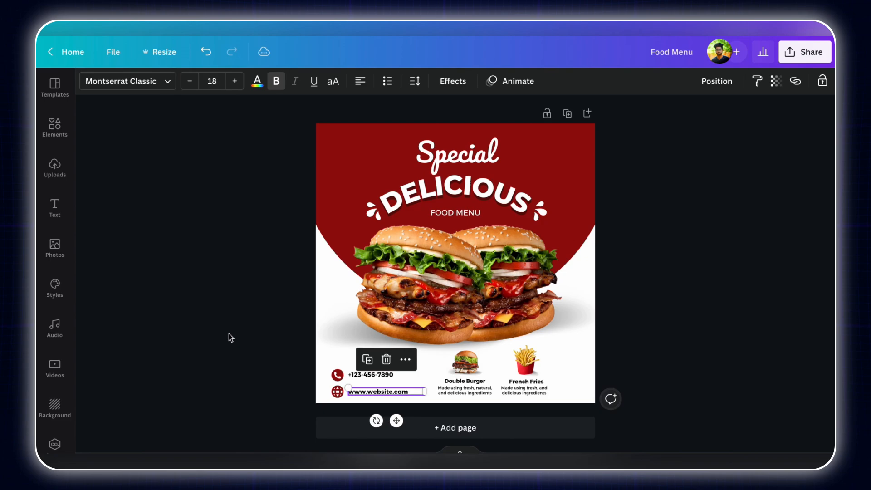
Step: Search the photos for "tomato" and insert the single whole tomato with the green stem
click(55, 127)
triple_click(142, 88)
text(tomato)
key(Return)
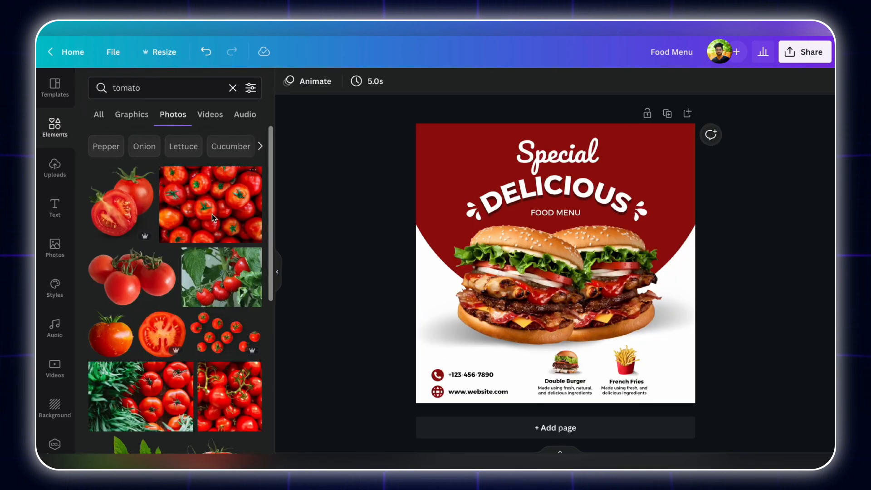
scroll(175, 281, down, 7)
click(245, 254)
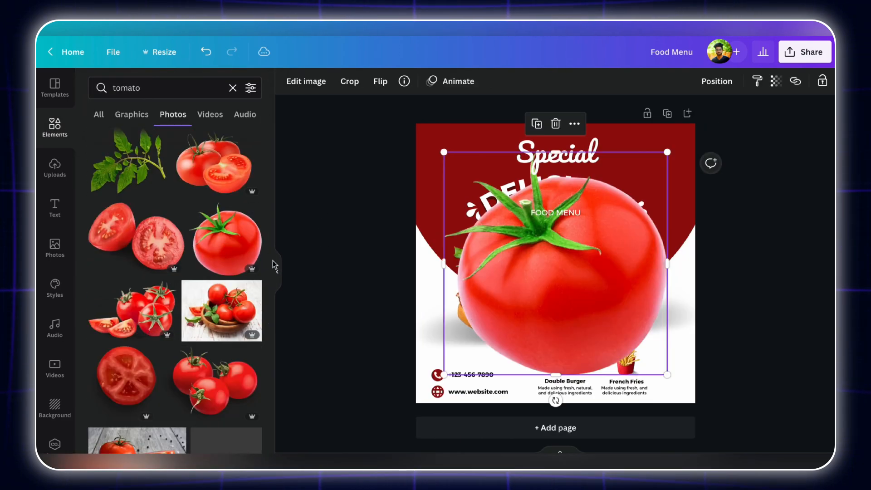
Step: Place the tomato at reduced size in the design's upper-left corner, partly past the edge, and blur it
click(155, 87)
text(s)
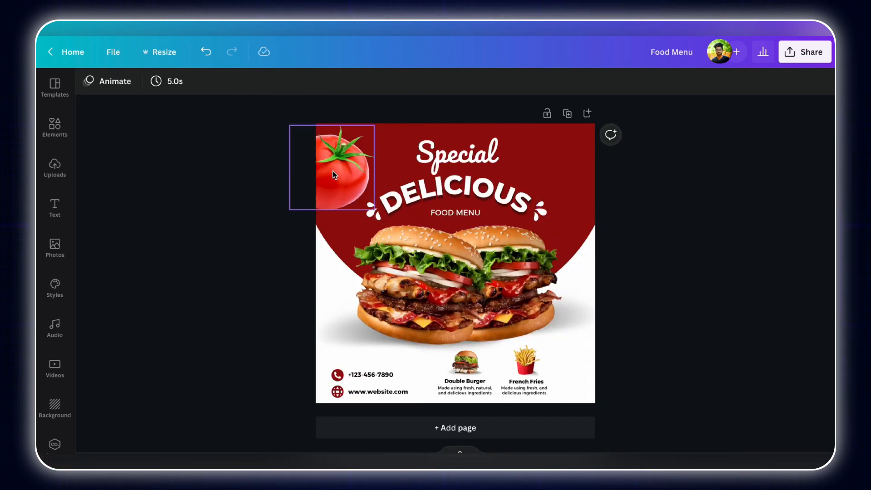
click(119, 82)
click(250, 297)
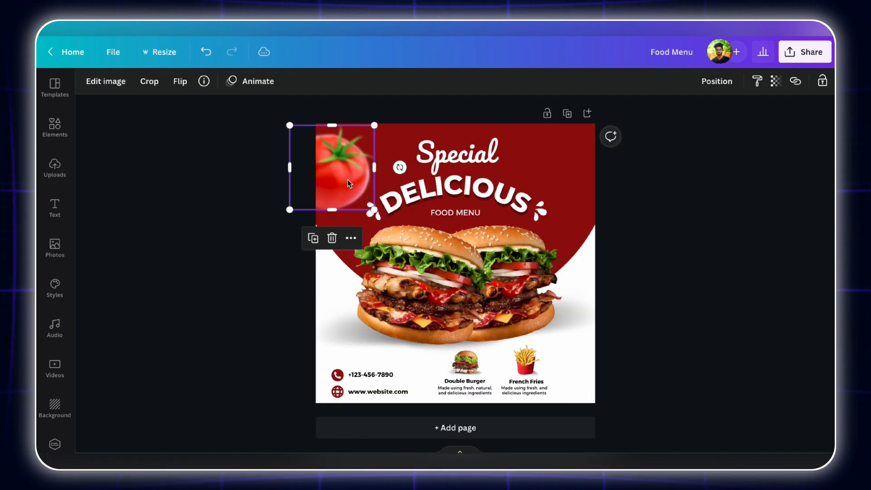
Step: Duplicate the blurred tomato, then flip and shrink the copy at the design's lower-right edge
drag(348, 179, 571, 325)
click(180, 80)
click(210, 131)
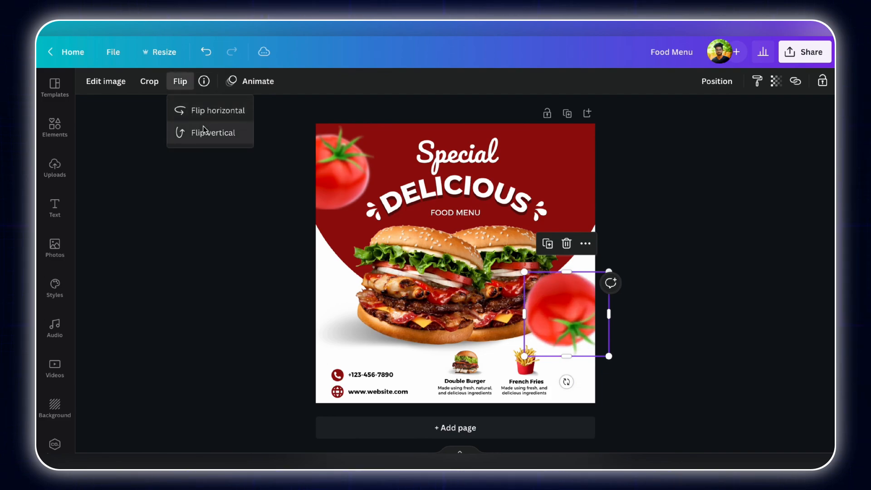
drag(524, 357, 554, 327)
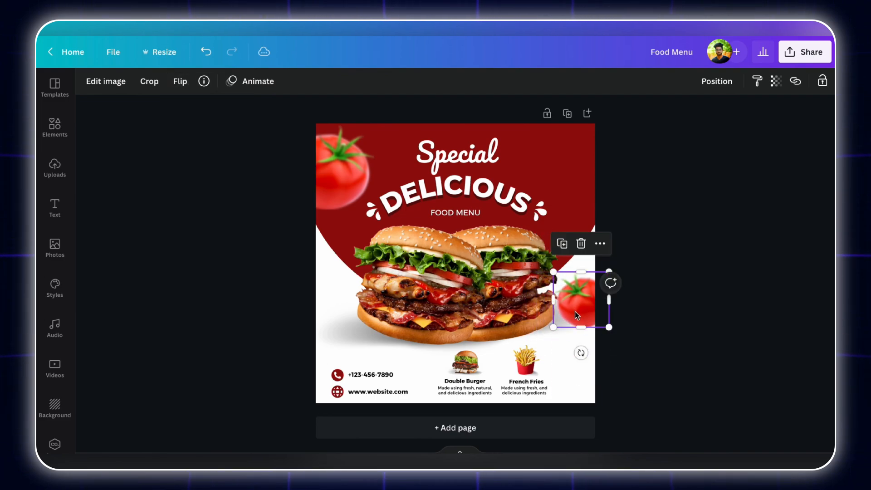
click(670, 301)
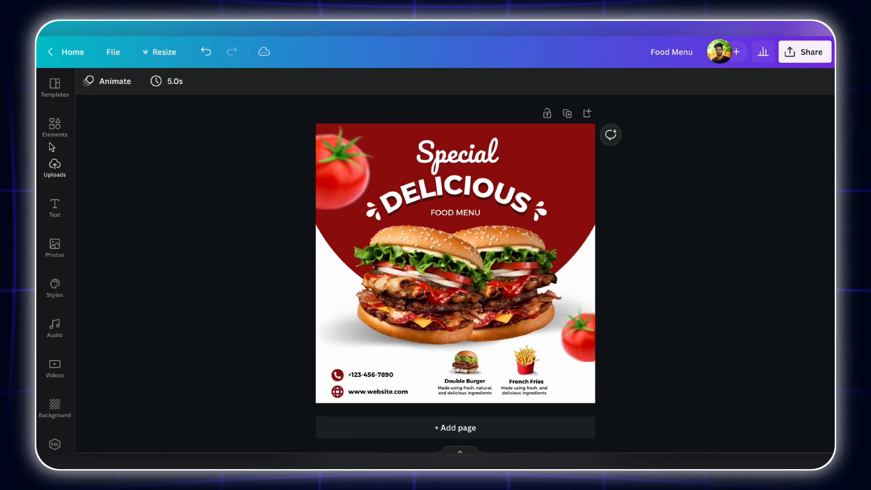
Step: Find a round "tomato slice" photo, place it small in the red area's upper-right part and blur it
click(54, 127)
click(173, 91)
click(121, 138)
drag(228, 315, 646, 170)
click(318, 83)
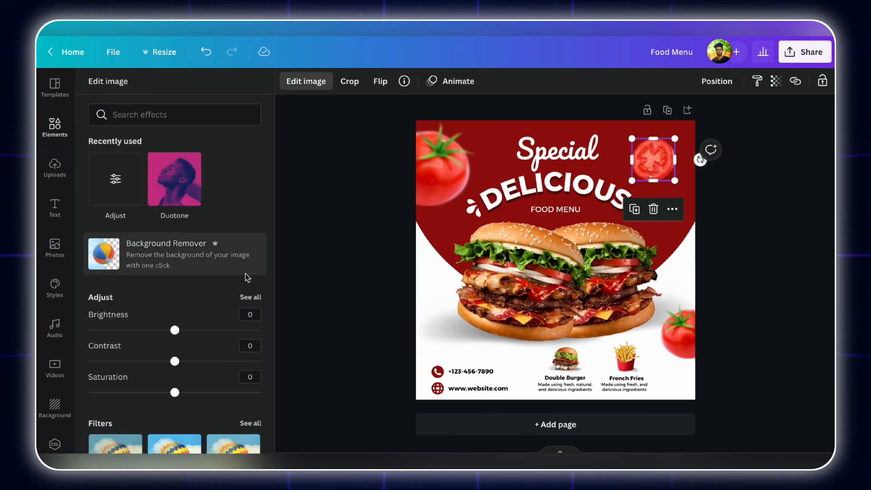
click(249, 297)
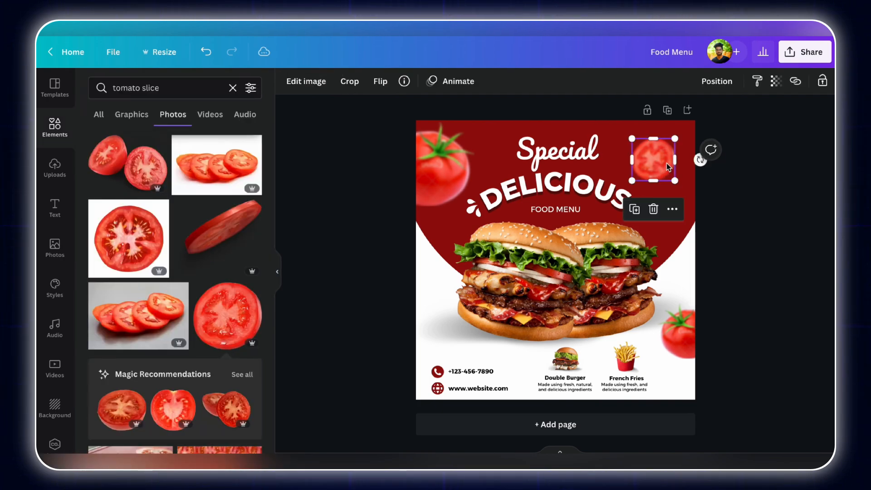
Step: Add a second, smaller blurred tomato slice at the outer edge of the left burger
drag(228, 315, 455, 278)
click(381, 82)
click(334, 261)
click(315, 328)
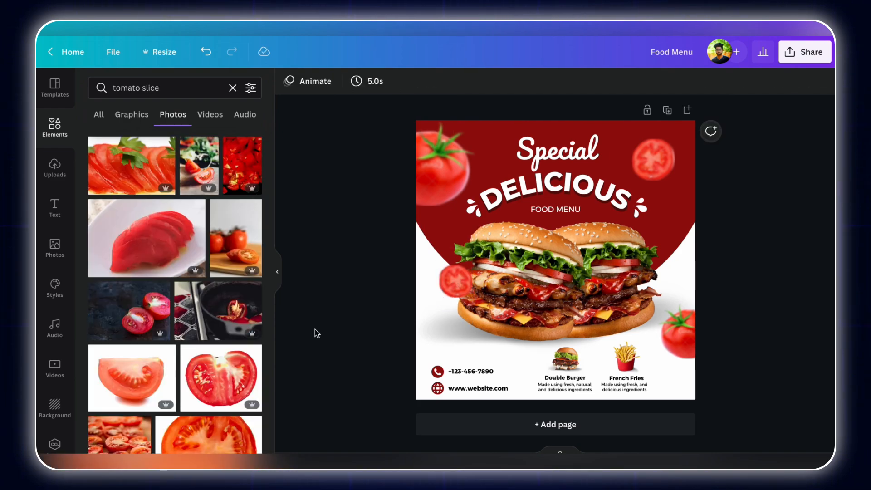
Step: Scale the contact lines and their icons down to font size 15 and reposition them as one block
mouse_move(405, 368)
mouse_down()
mouse_move(454, 399)
mouse_move(400, 385)
mouse_up()
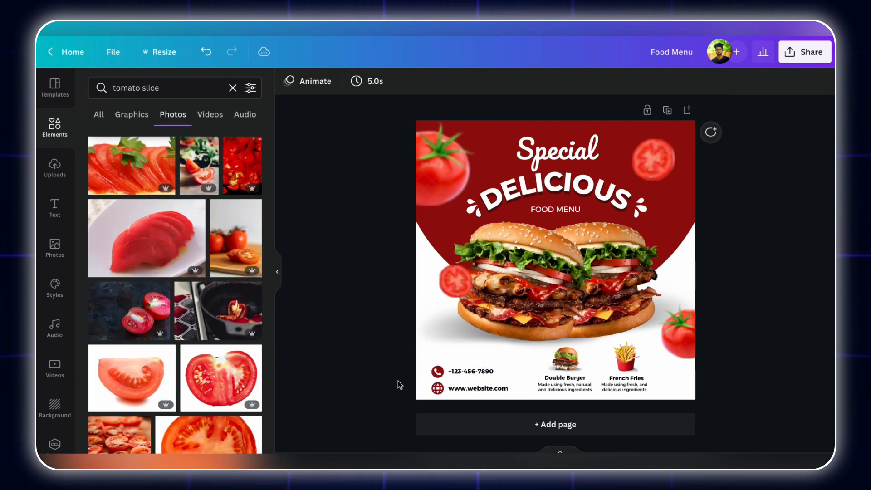
drag(460, 390, 458, 388)
drag(422, 360, 507, 384)
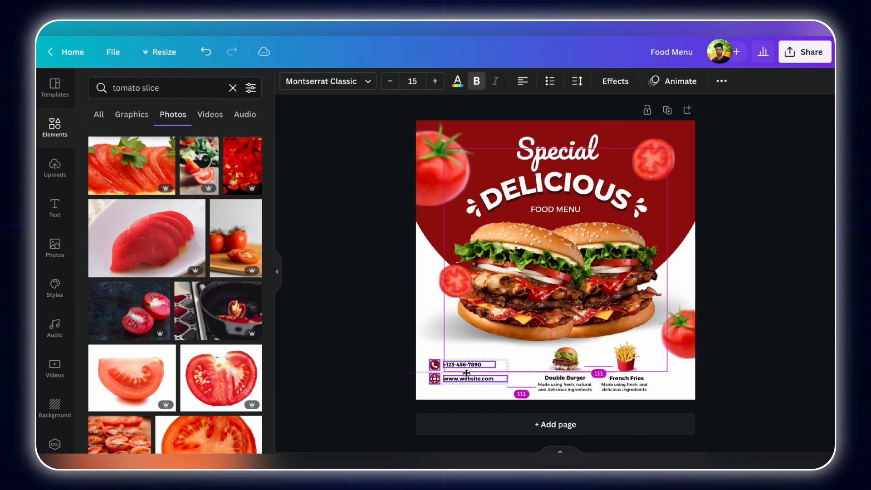
click(357, 344)
Step: Duplicate the tomato slice and place a tiny copy between the contact details and the Double Burger item
click(458, 287)
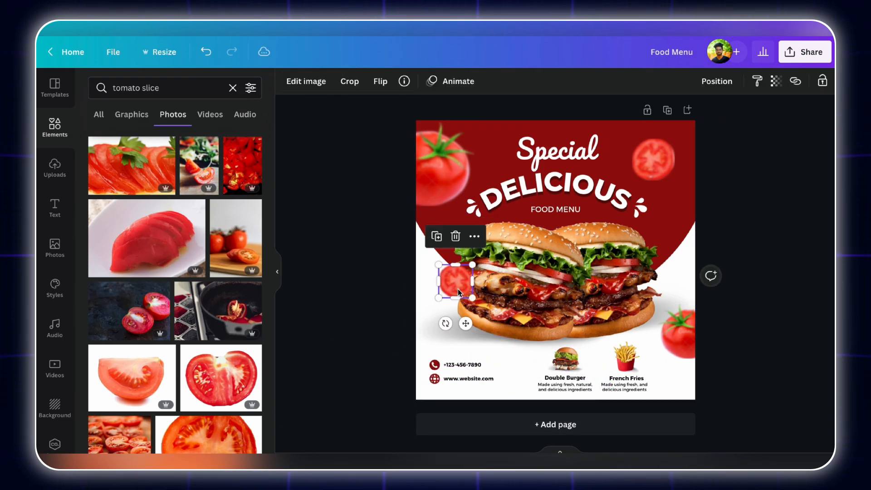
drag(488, 328, 523, 374)
click(757, 310)
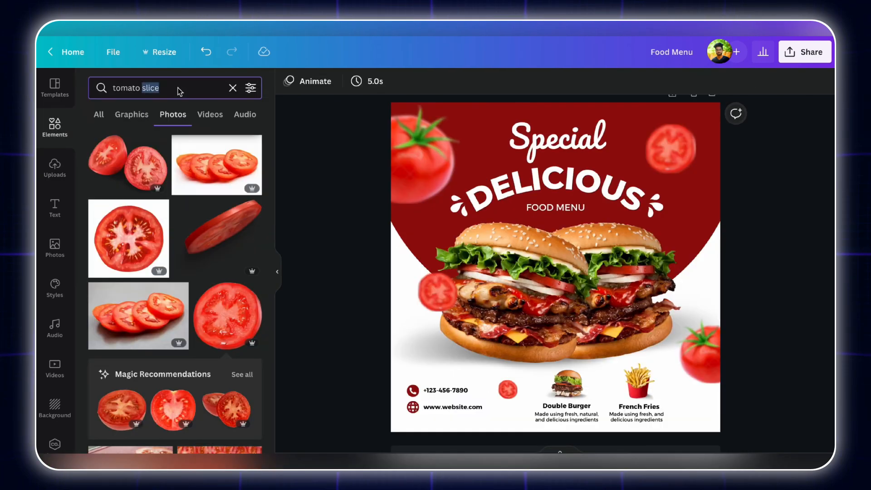
Step: Find an "abstract round brush" graphic and place the white brush circle over the right burger's outer side
key(ctrl+a)
text(abstra)
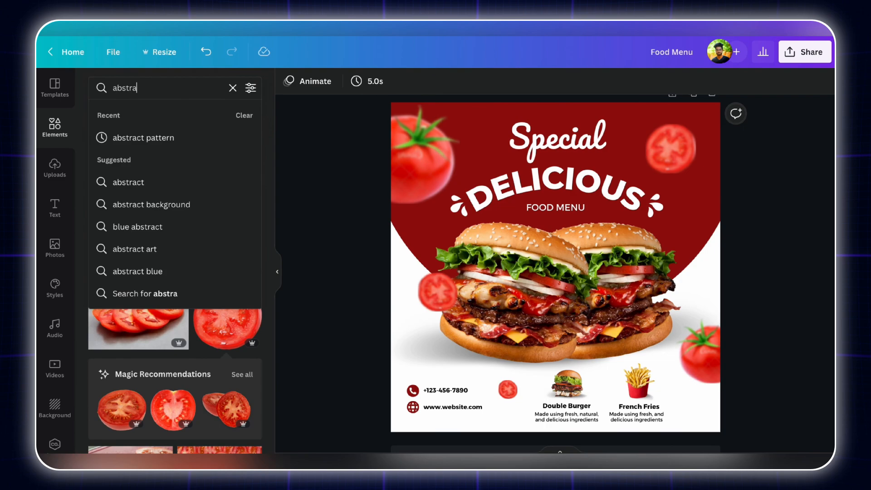
text(ct round brush)
key(Return)
click(131, 114)
click(115, 162)
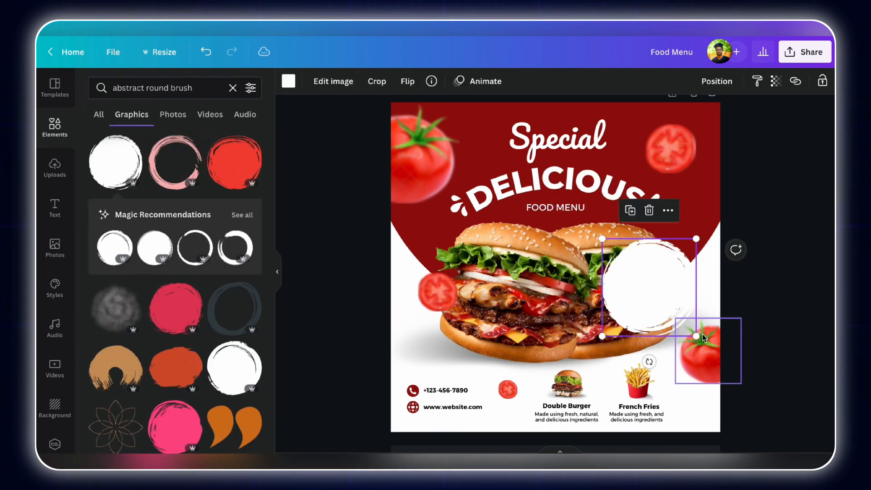
drag(697, 336, 687, 327)
drag(659, 289, 668, 289)
Step: Add the text "ONLY TODAY!" in Montserrat Classic at size 15 inside the white brush circle
key(t)
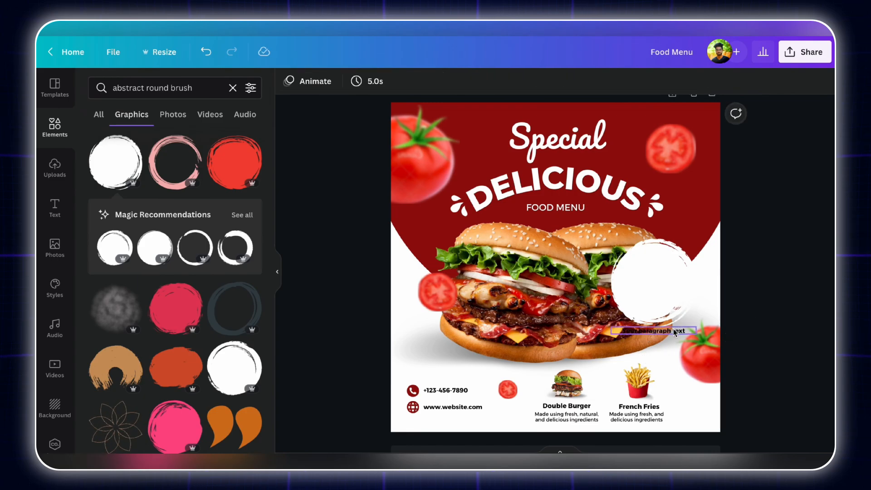
double_click(660, 286)
scroll(588, 270, up, 3)
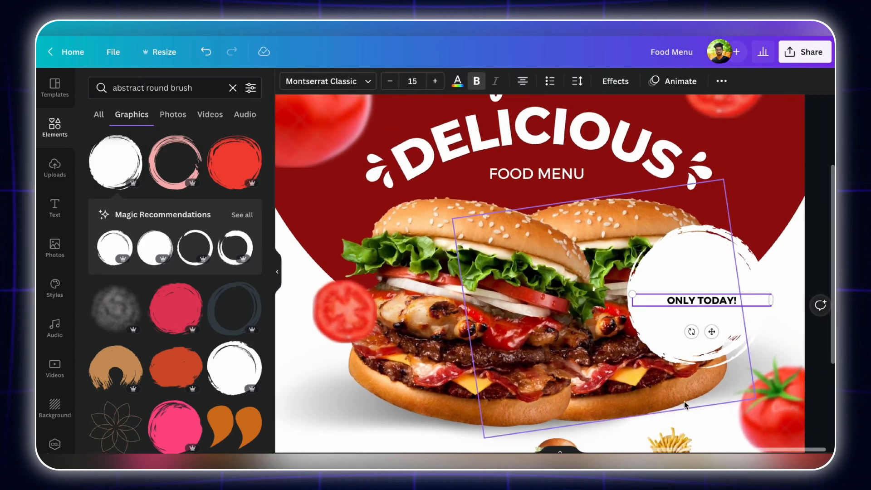
Step: Duplicate the badge line as a large two-line "BUY 1 GET 2" in the extra-bold Montserrat font below "ONLY TODAY!"
click(677, 228)
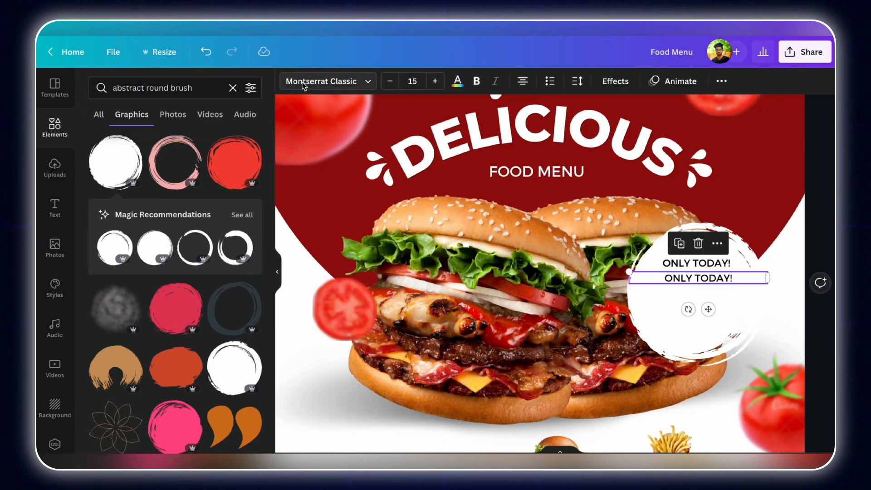
click(327, 80)
click(171, 113)
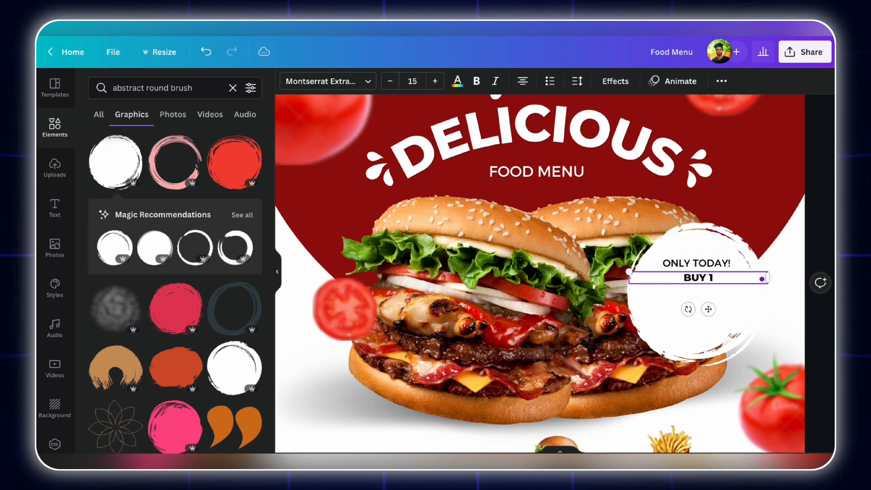
drag(768, 285, 669, 288)
drag(669, 298, 731, 316)
click(577, 81)
Step: Add a "DINE IN ONLY" line below the offer and style the badge text dark red with tighter offer line spacing
click(680, 265)
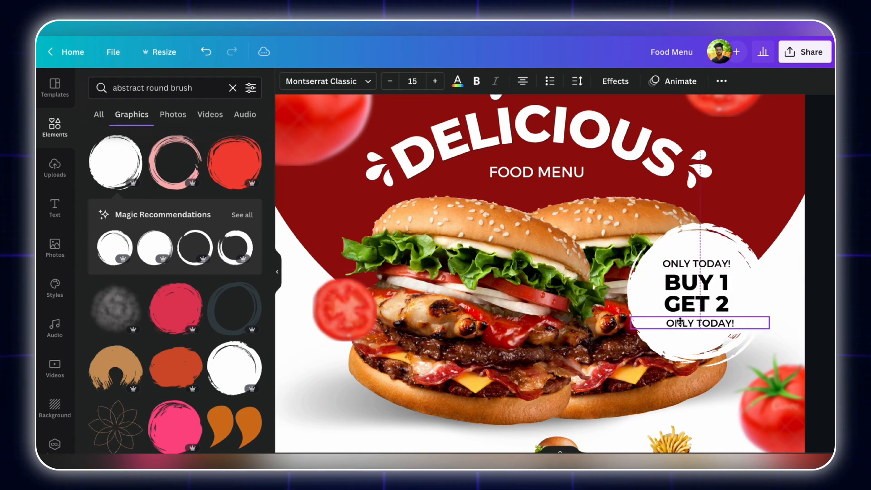
drag(679, 322, 689, 322)
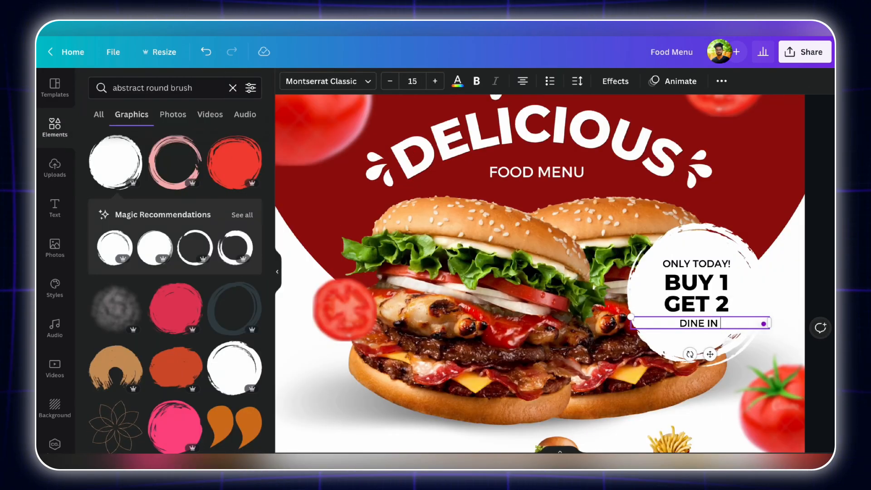
click(707, 294)
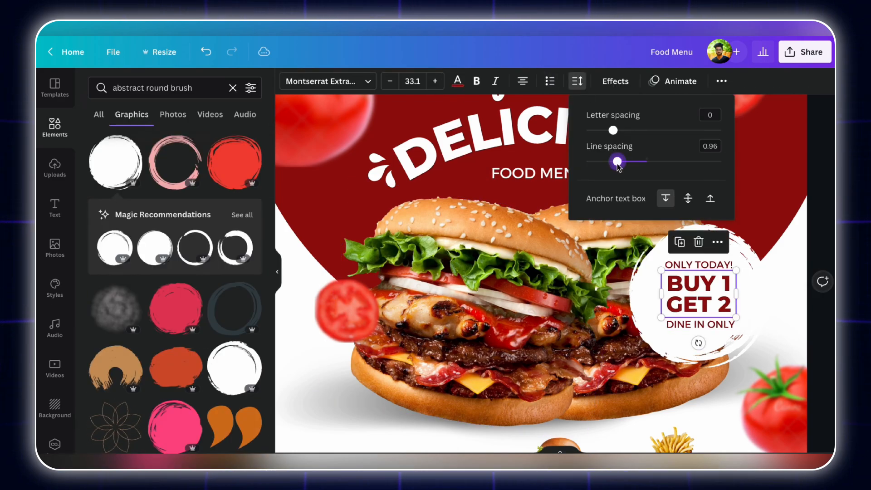
click(724, 323)
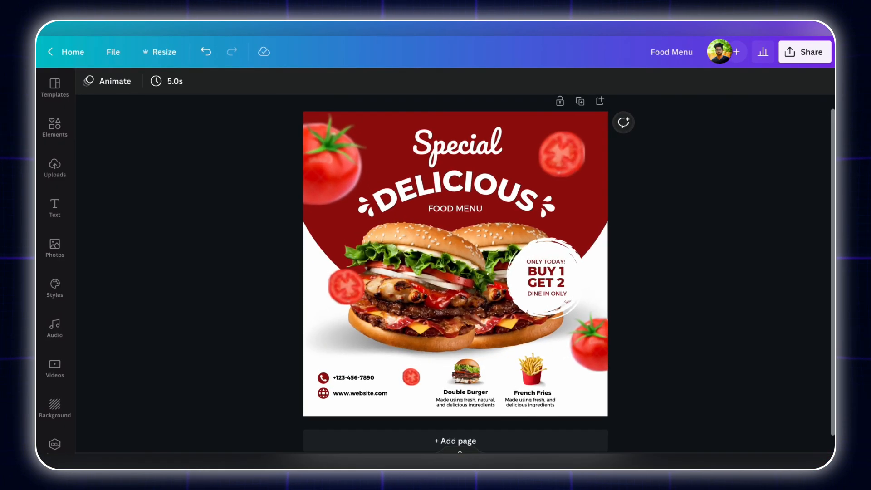
Step: Try a smaller size for the white brush circle behind the badge text
click(546, 277)
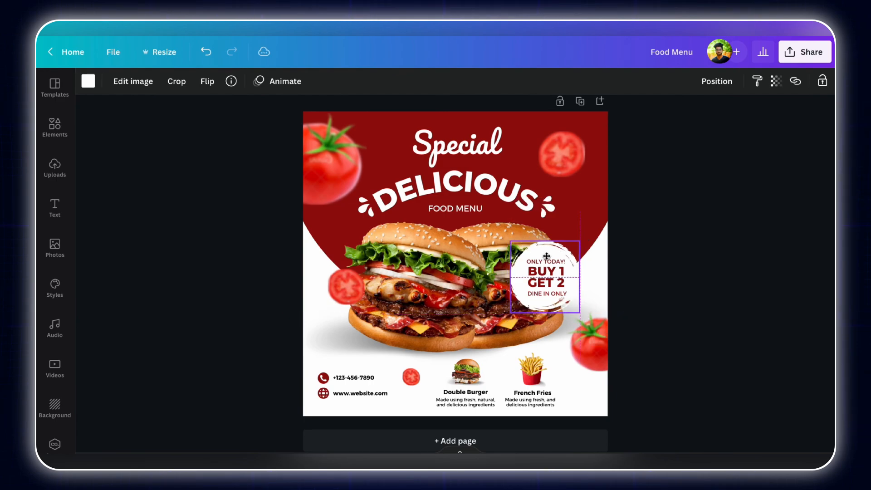
click(702, 284)
key(super+shift+5)
scroll(538, 312, up, 2)
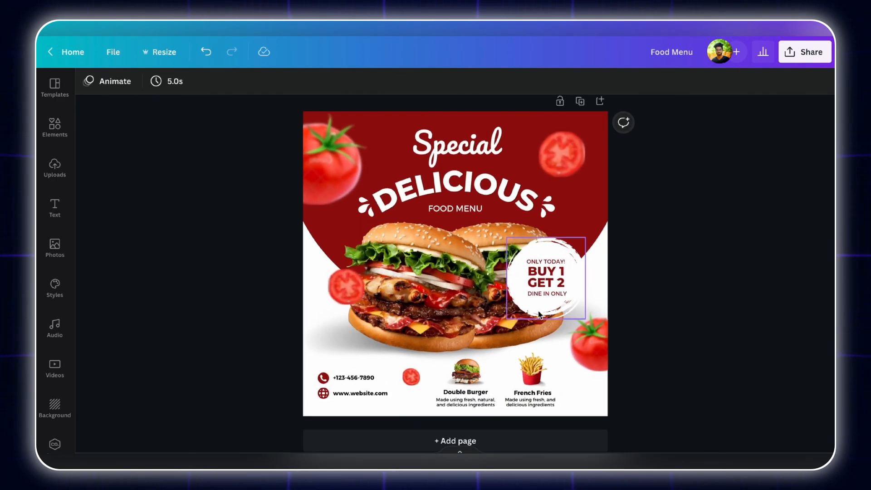